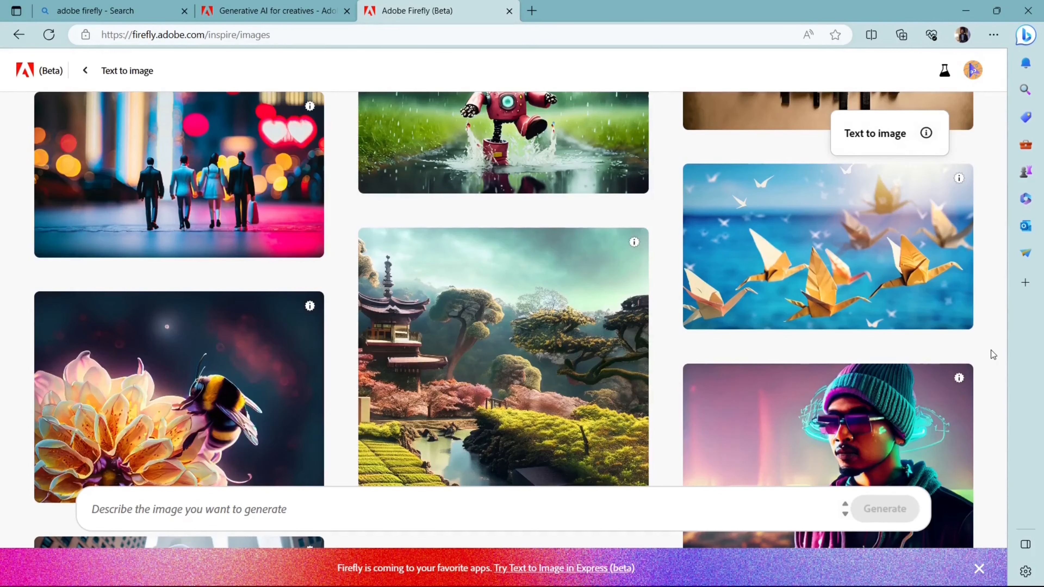
Browse the Text to image sample gallery and look at the modern house on an island example.
{"action": "scroll", "coordinate": [992, 354], "scroll_direction": "up", "scroll_amount": 10}
{"action": "scroll", "coordinate": [993, 355], "scroll_direction": "up", "scroll_amount": 3}
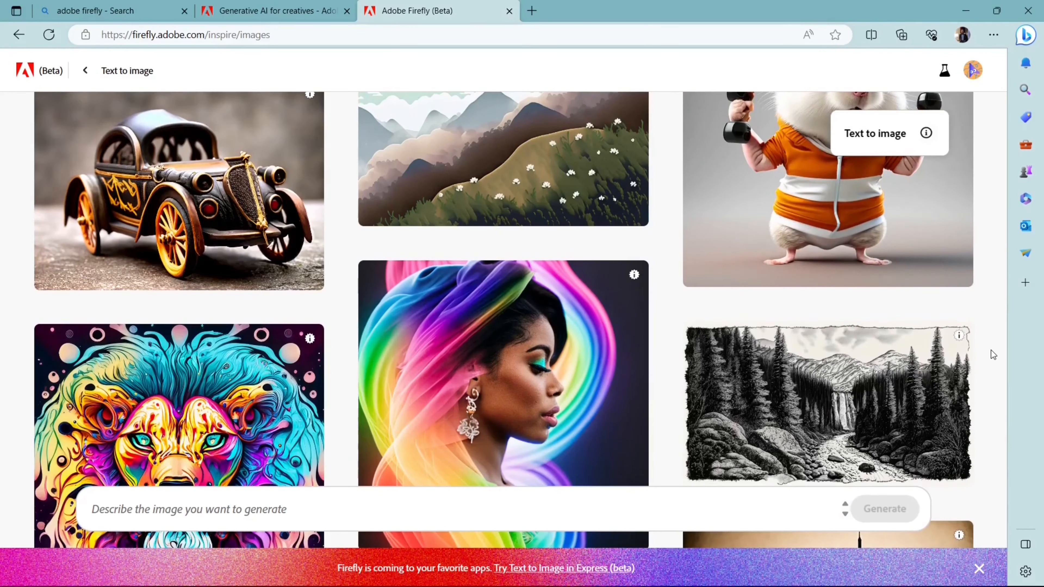
{"action": "scroll", "coordinate": [990, 350], "scroll_direction": "up", "scroll_amount": 10}
{"action": "scroll", "coordinate": [990, 349], "scroll_direction": "down", "scroll_amount": 1}
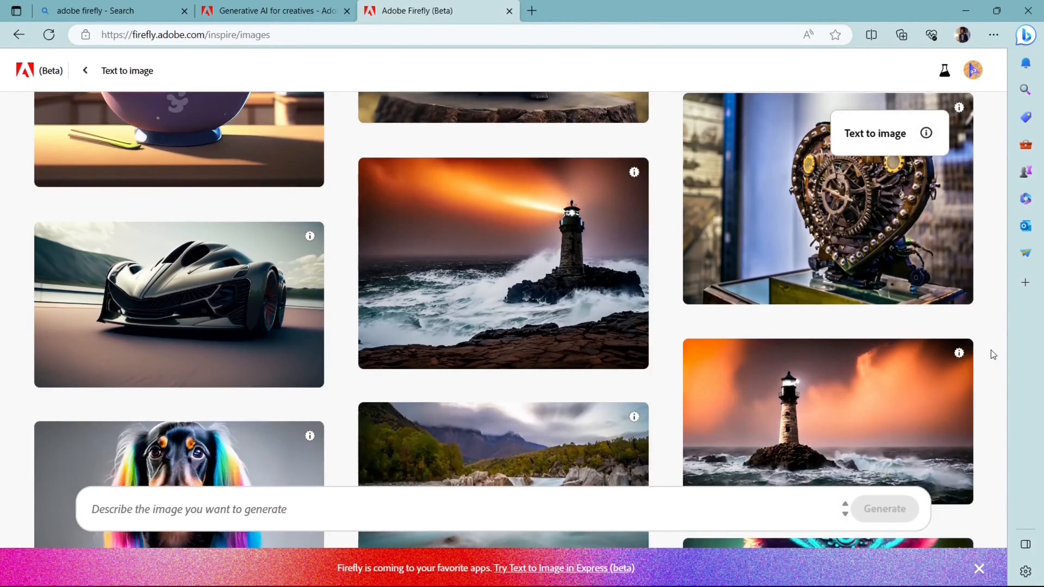
{"action": "scroll", "coordinate": [991, 349], "scroll_direction": "up", "scroll_amount": 10}
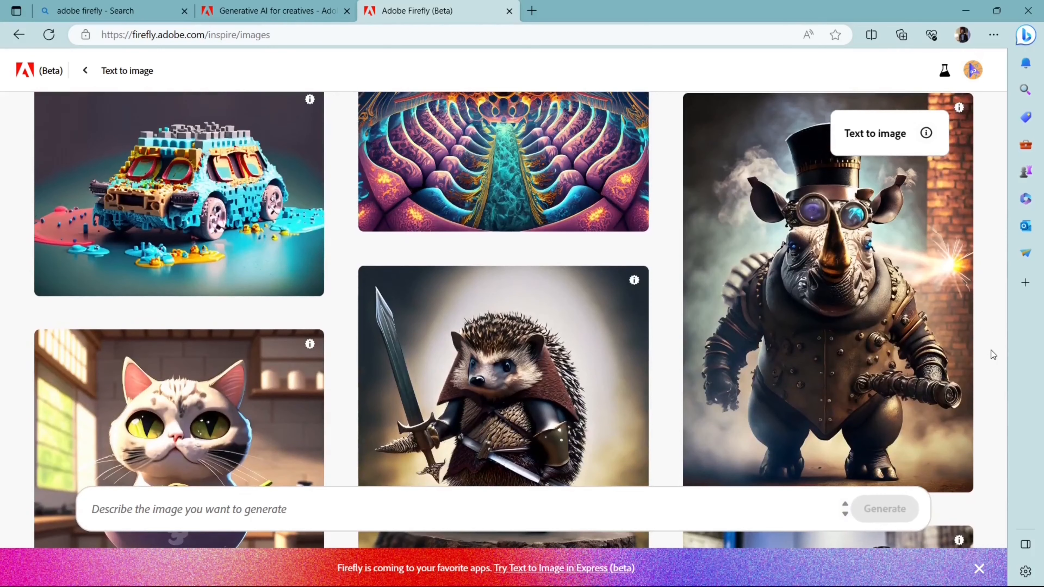
{"action": "scroll", "coordinate": [990, 350], "scroll_direction": "up", "scroll_amount": 10}
{"action": "left_click", "coordinate": [866, 250]}
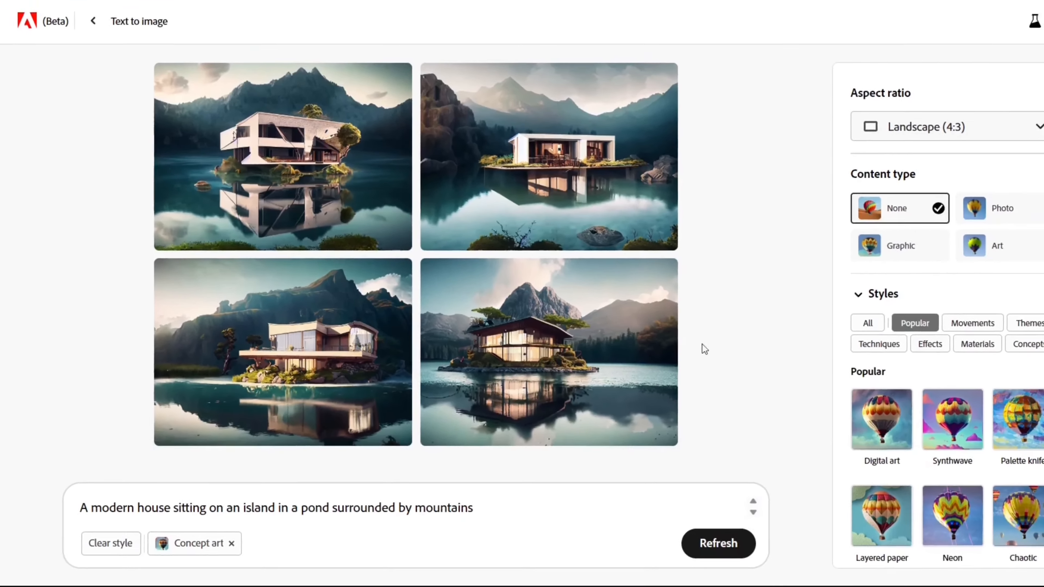
{"action": "mouse_move", "coordinate": [837, 248]}
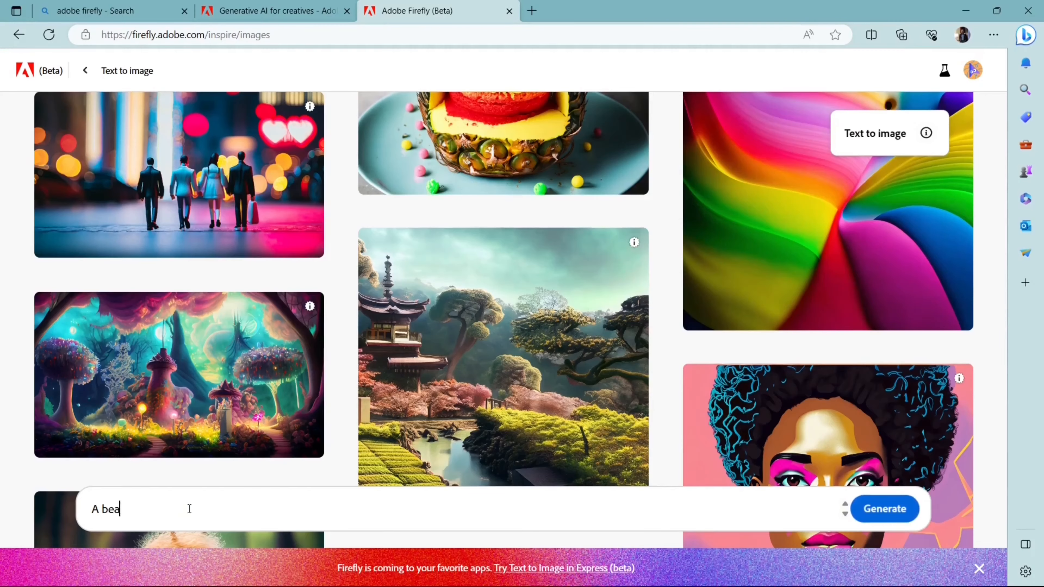
Generate images from the prompt "A beautiful tree with full of Red and Yellow leaves in a desert.".
{"action": "type", "text": "uti"}
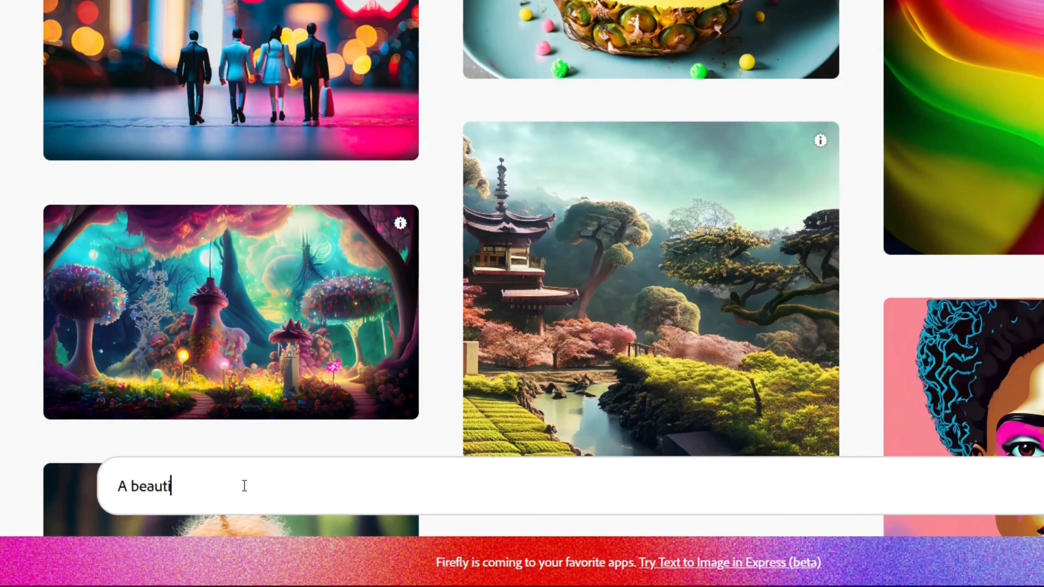
{"action": "type", "text": "ful tree with full of "}
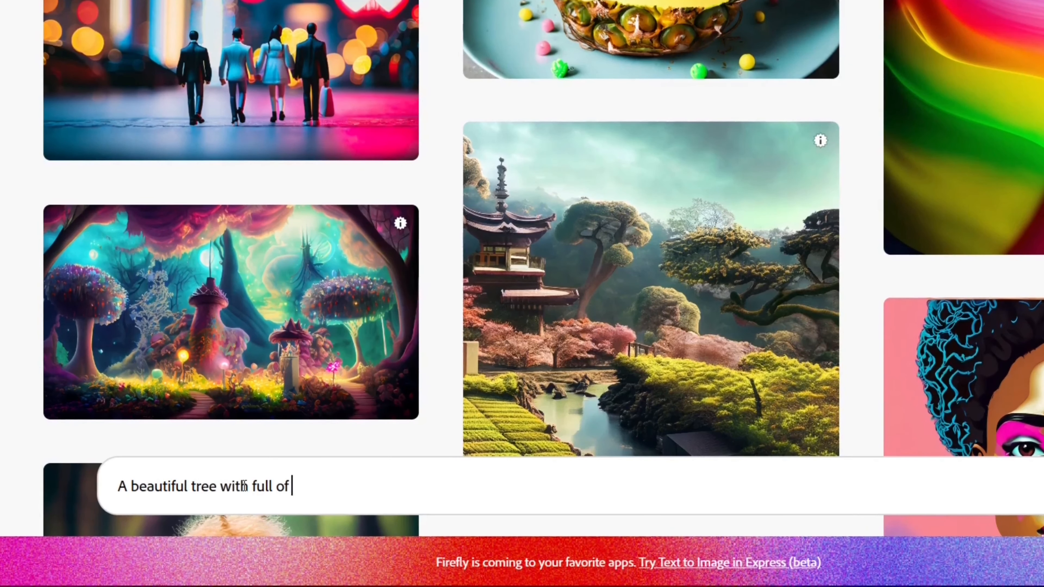
{"action": "type", "text": "Red and Yellow leaves "}
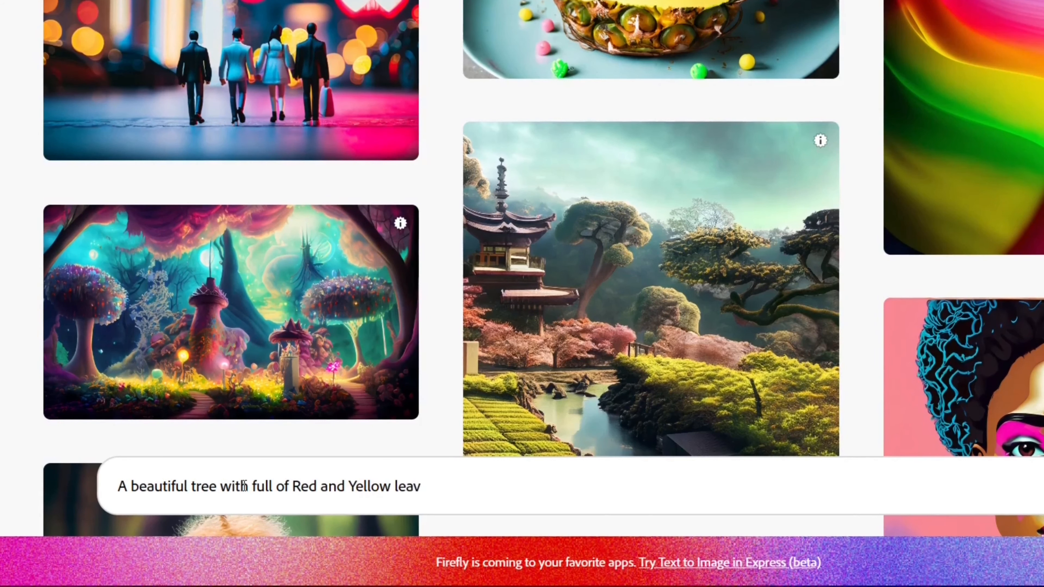
{"action": "type", "text": "in a desert"}
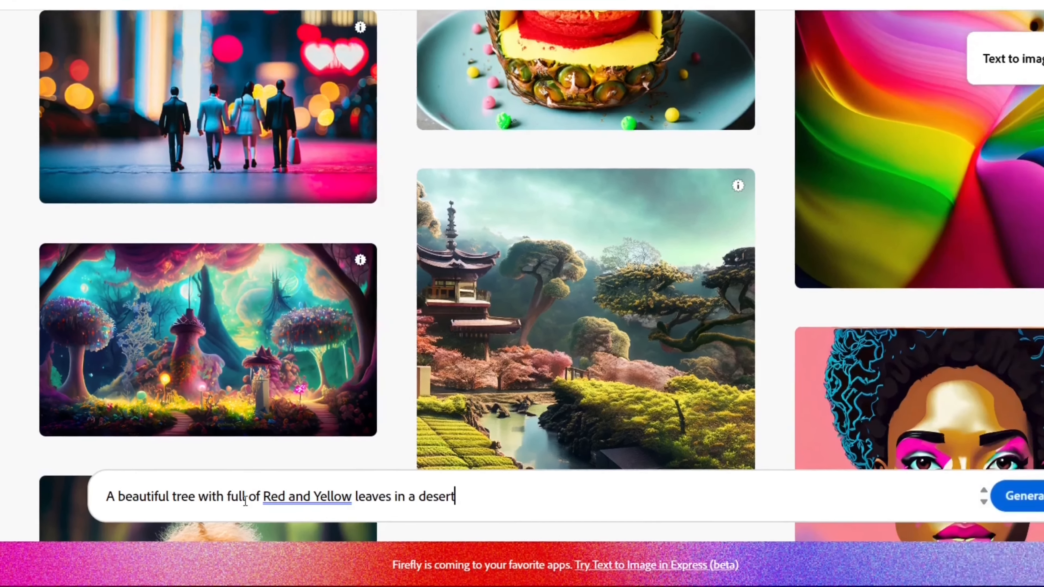
{"action": "type", "text": "."}
{"action": "key", "text": "Return"}
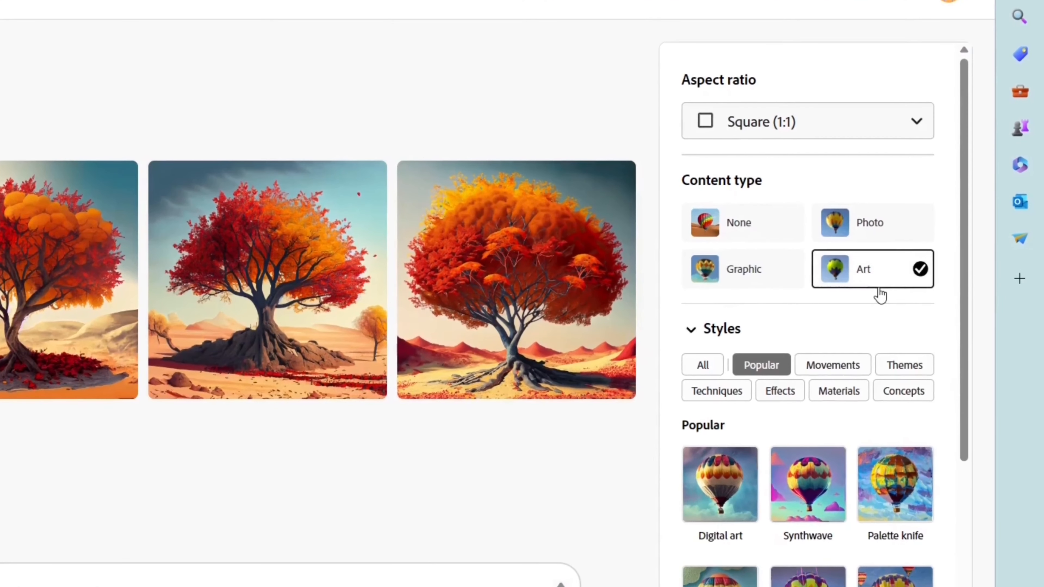
Set the content type to Photo and view the second, third and fourth generated trees enlarged.
{"action": "left_click", "coordinate": [867, 228]}
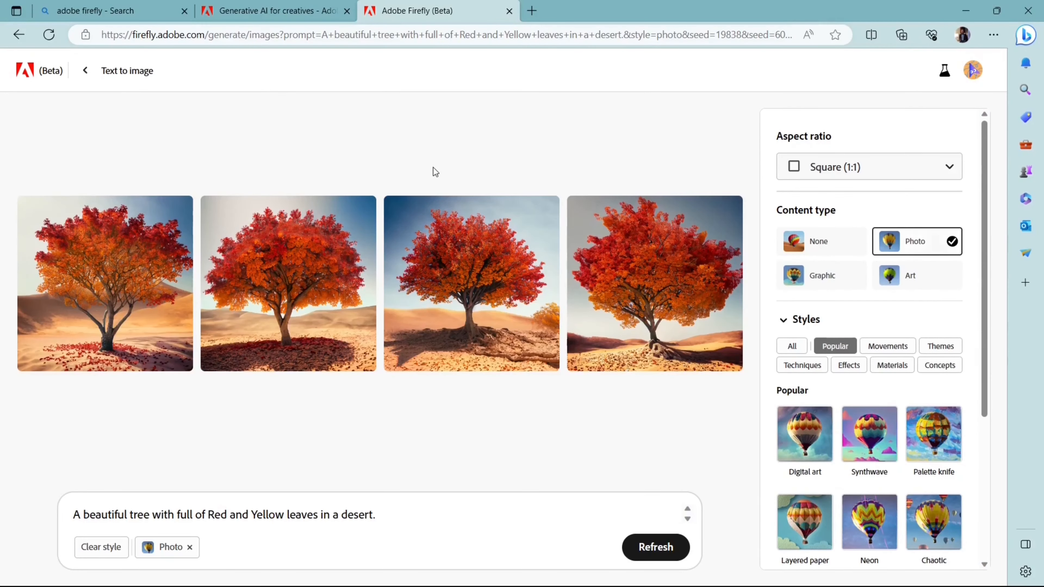
{"action": "left_click", "coordinate": [283, 283]}
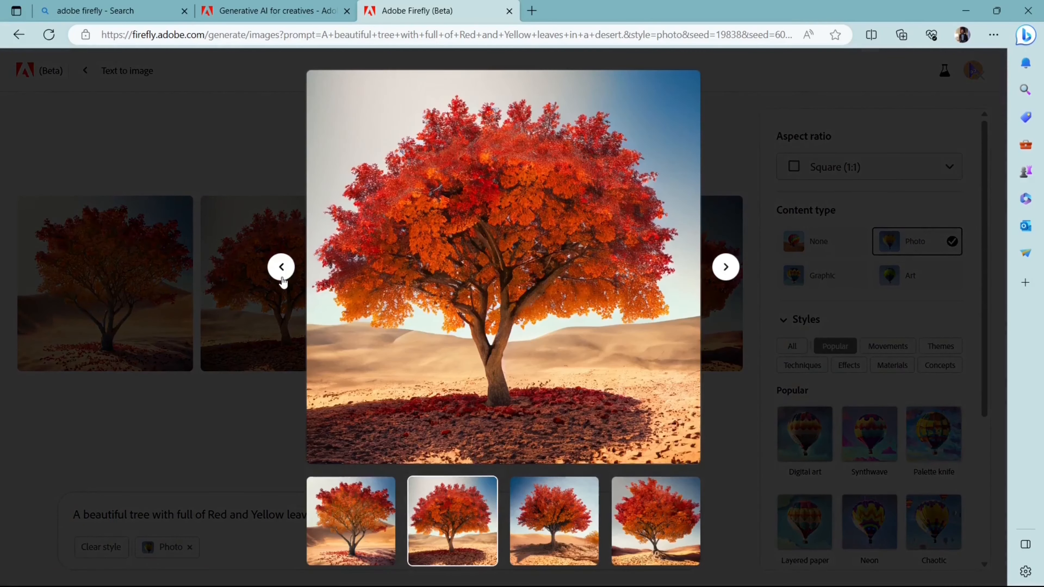
{"action": "left_click", "coordinate": [554, 525]}
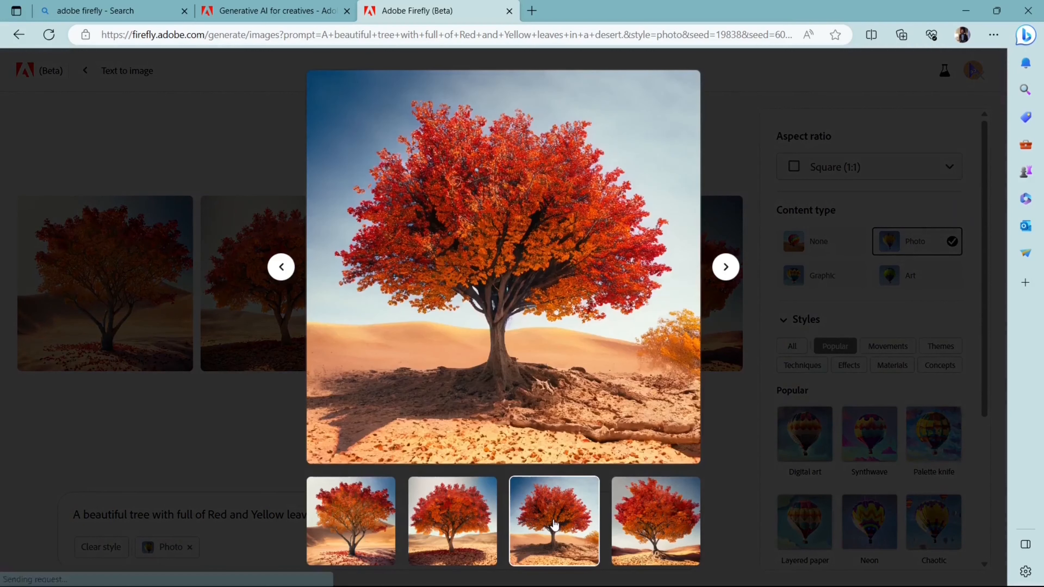
{"action": "left_click", "coordinate": [668, 535]}
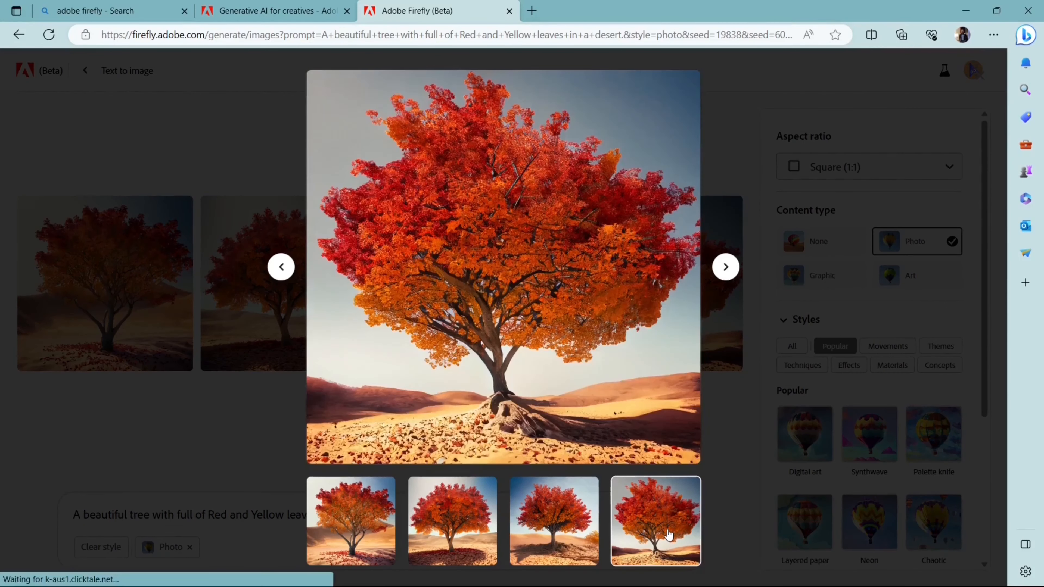
{"action": "key", "text": "Escape"}
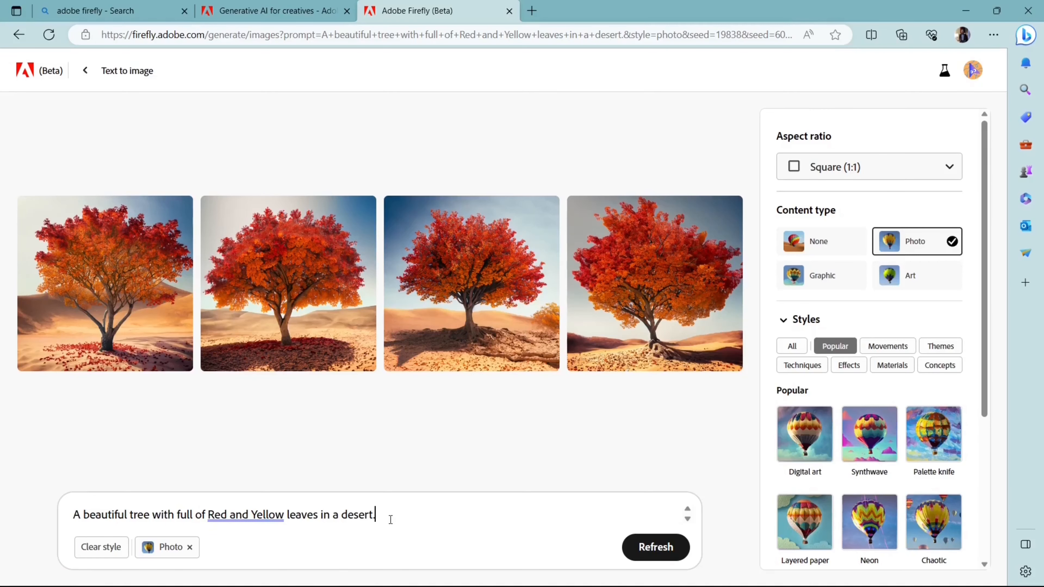
Add "during sunset" to the end of the prompt, generate the images again and view the third and first results enlarged.
{"action": "type", "text": "."}
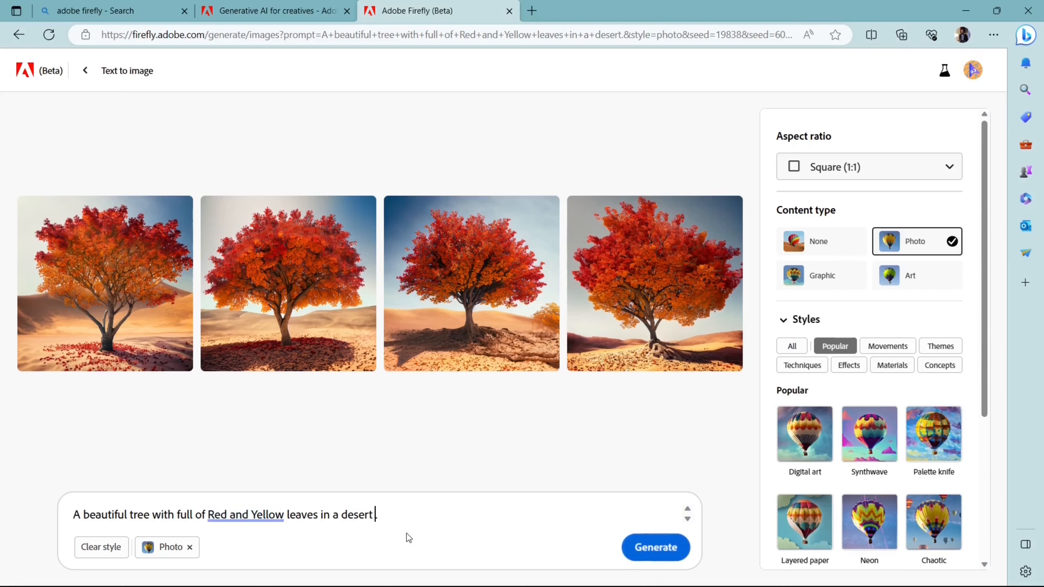
{"action": "type", "text": "during sunset."}
{"action": "left_click", "coordinate": [668, 549]}
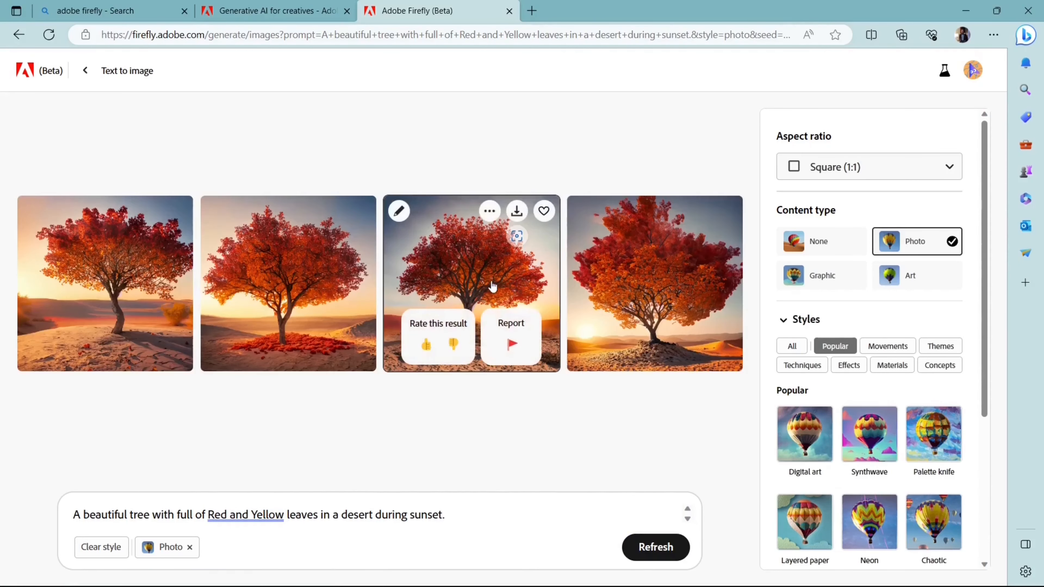
{"action": "left_click", "coordinate": [491, 290]}
{"action": "mouse_move", "coordinate": [491, 290]}
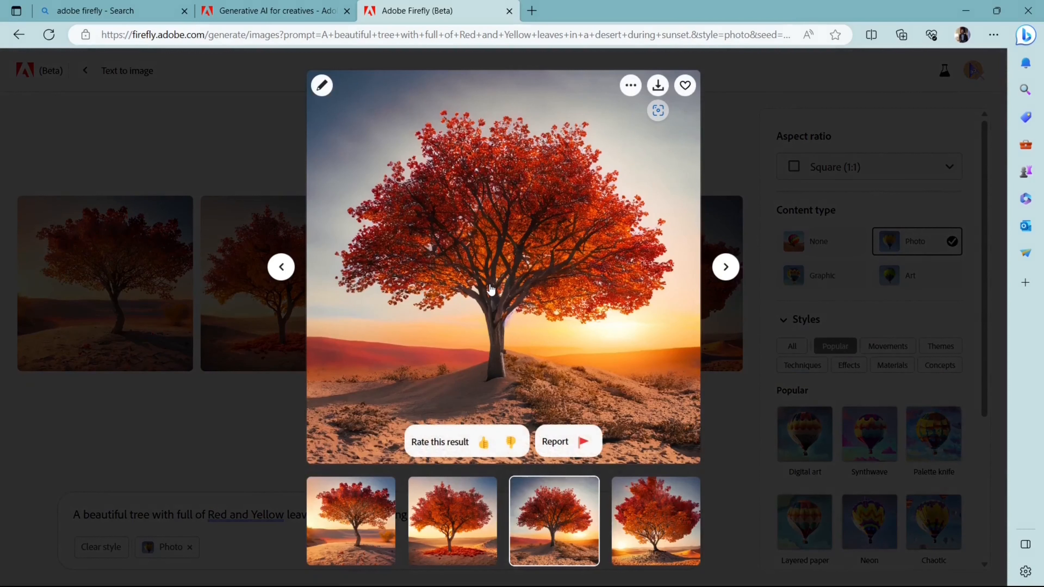
{"action": "left_click", "coordinate": [374, 532]}
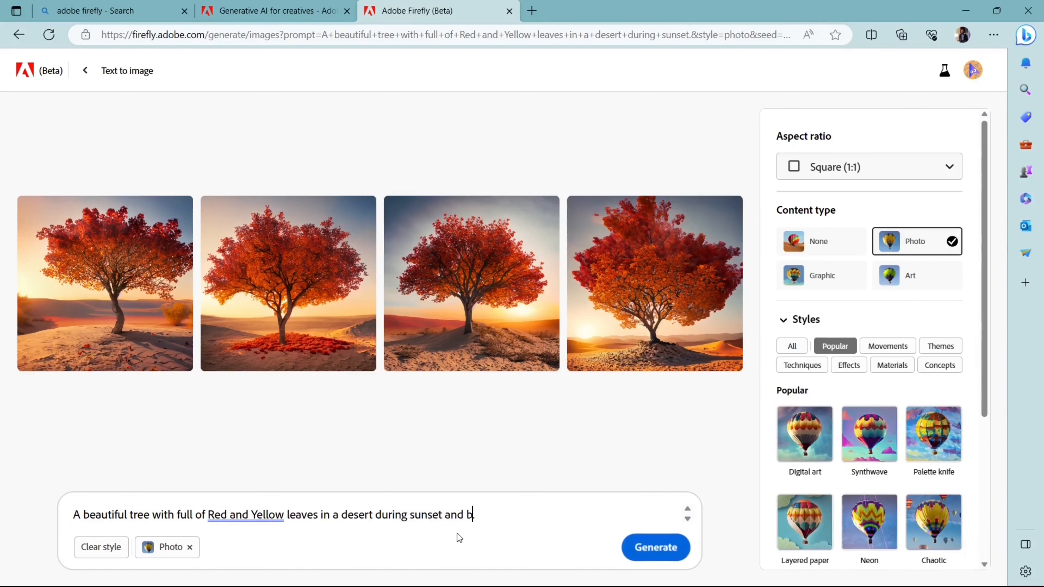
Extend the prompt's ending with "and birds flying nearby the tree." and generate new images.
{"action": "type", "text": "irds flying ."}
{"action": "key", "text": "BackSpace"}
{"action": "type", "text": "nearby the tree"}
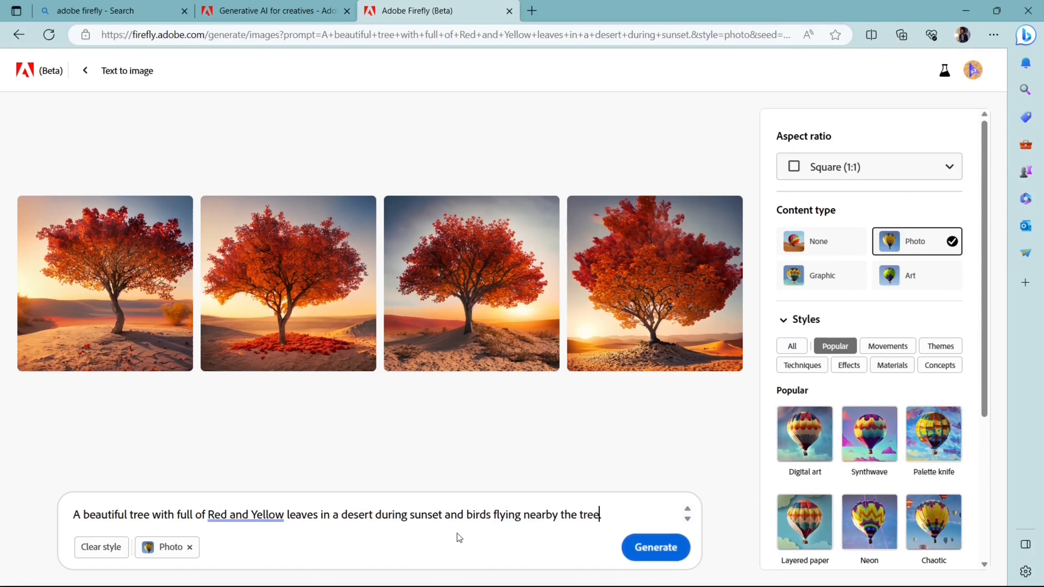
{"action": "type", "text": "."}
{"action": "left_click", "coordinate": [658, 548]}
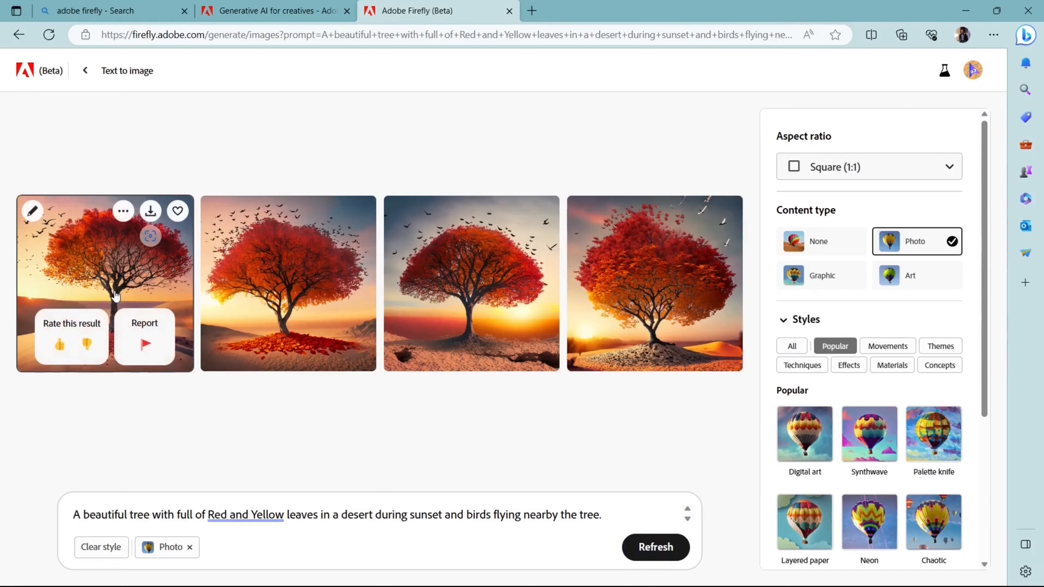
Enlarge the first and third bird images and download the third, accepting the AI transparency notice with "Don't show this again" enabled.
{"action": "left_click", "coordinate": [116, 296]}
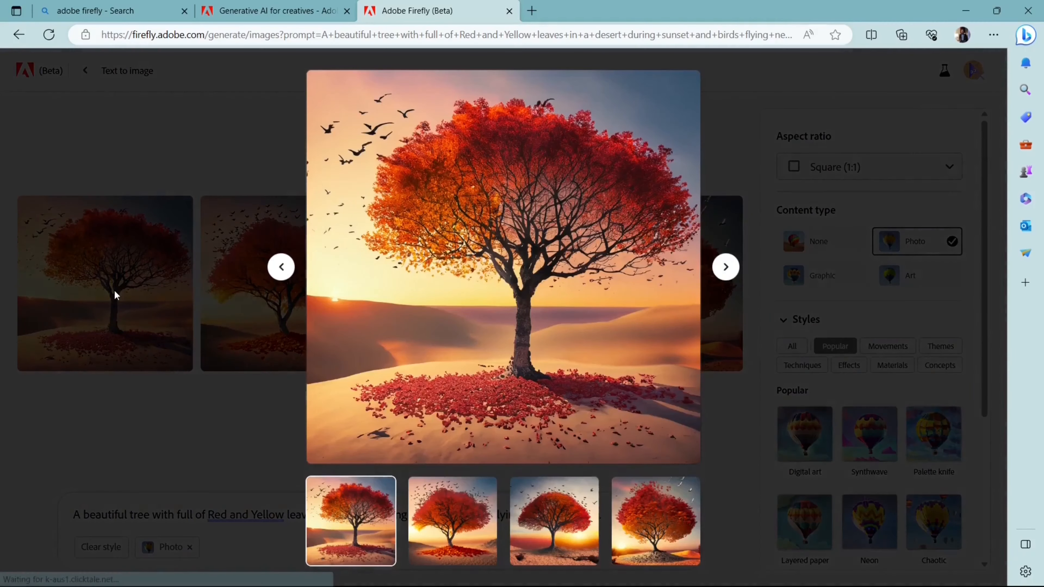
{"action": "left_click", "coordinate": [554, 522]}
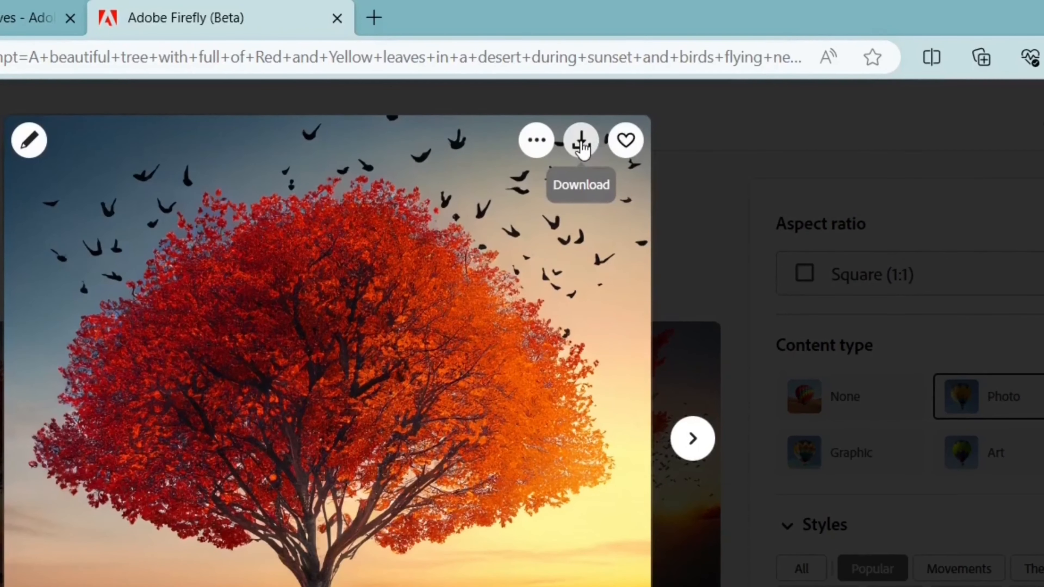
{"action": "left_click", "coordinate": [582, 141]}
{"action": "left_click", "coordinate": [356, 467]}
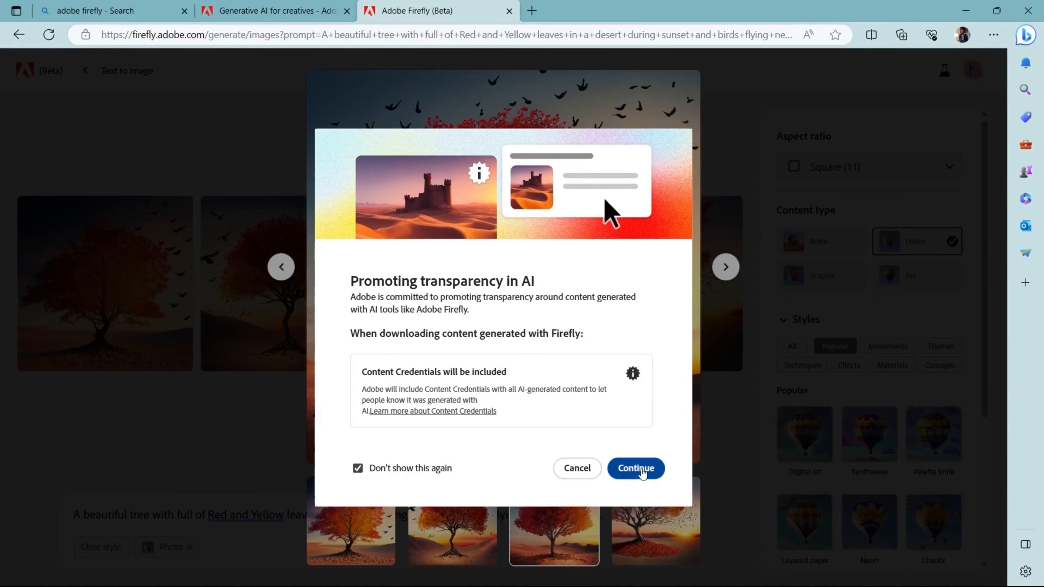
{"action": "left_click", "coordinate": [638, 470]}
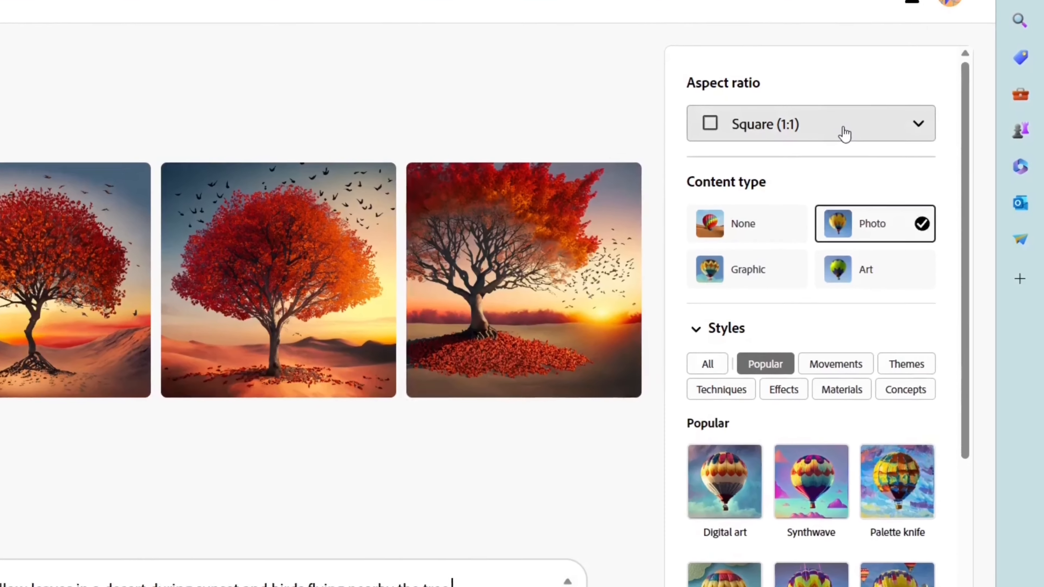
Set the aspect ratio to Widescreen (16:9) for the tree images and view the first two new results enlarged.
{"action": "left_click", "coordinate": [845, 133]}
{"action": "left_click", "coordinate": [846, 289]}
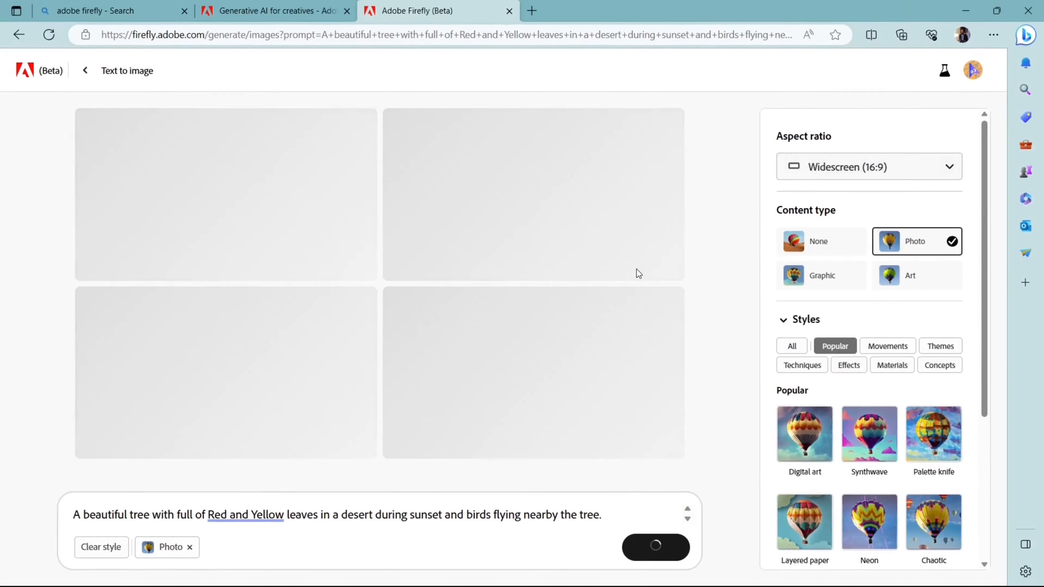
{"action": "left_click", "coordinate": [194, 205]}
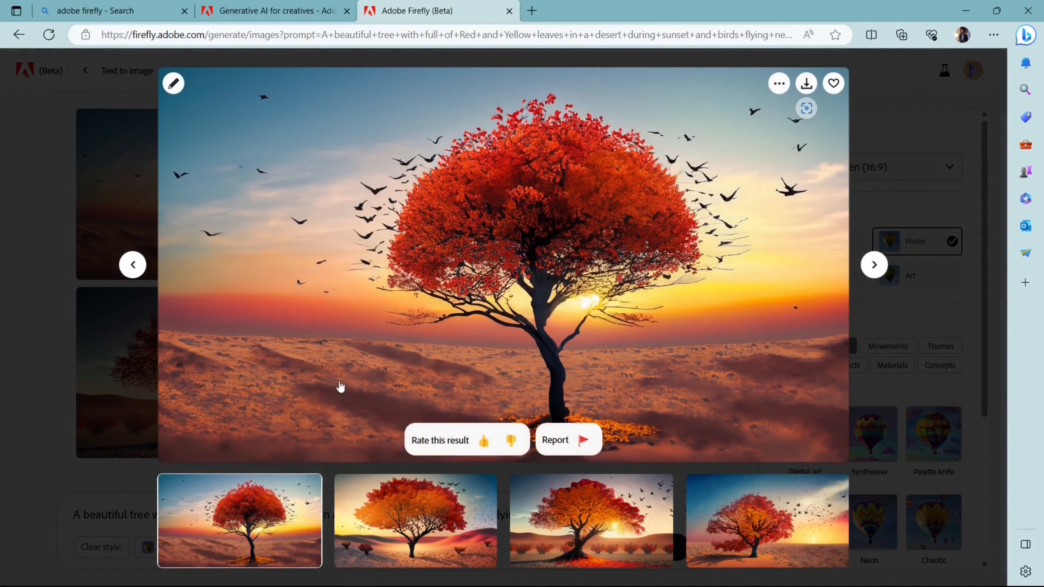
{"action": "left_click", "coordinate": [873, 267]}
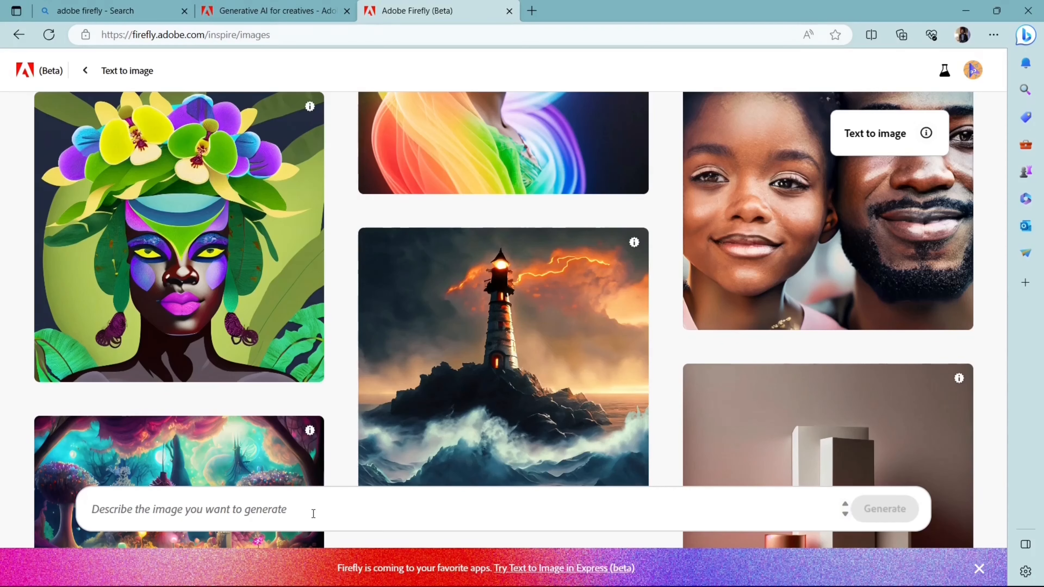
In Bing Microsoft Translator, in a new tab, make Hindi the source language and dictate "मॉनसून के दौरान पहाड़ियों में एक सुन्दर झरना और बहुत सारे पेड़".
{"action": "left_click", "coordinate": [531, 11]}
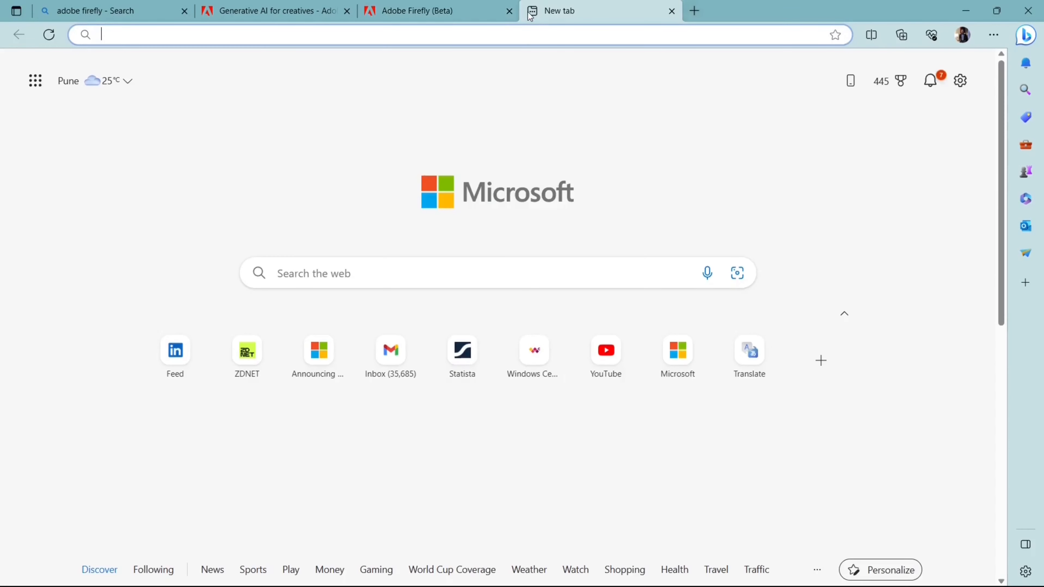
{"action": "left_click", "coordinate": [749, 365]}
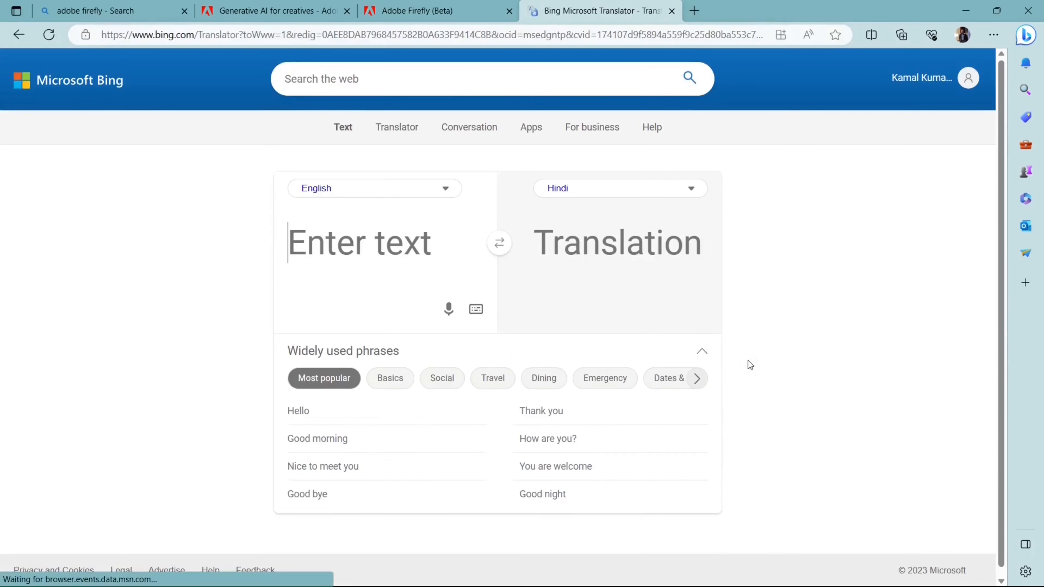
{"action": "left_click", "coordinate": [498, 253]}
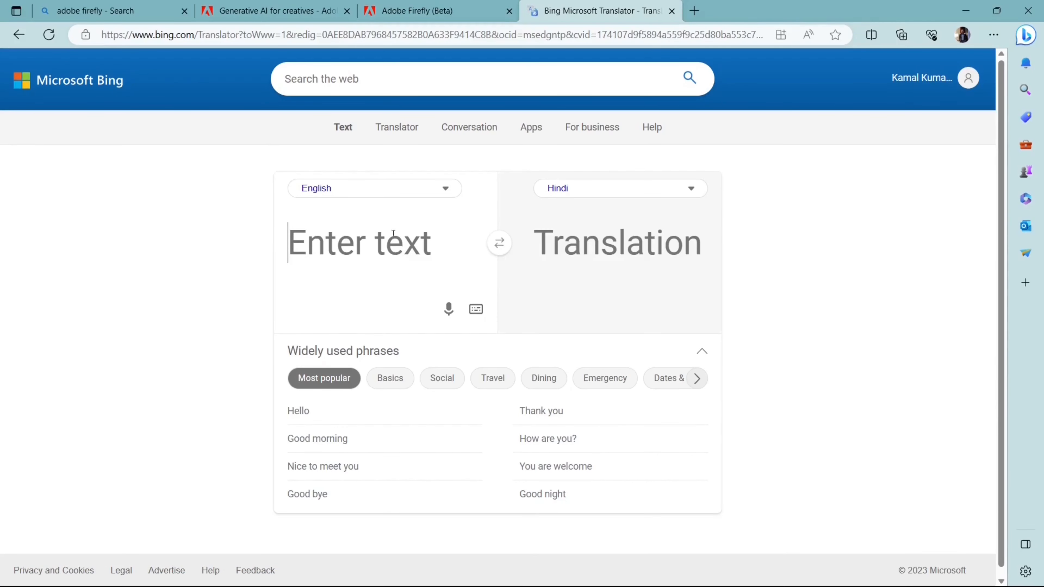
{"action": "left_click", "coordinate": [448, 309]}
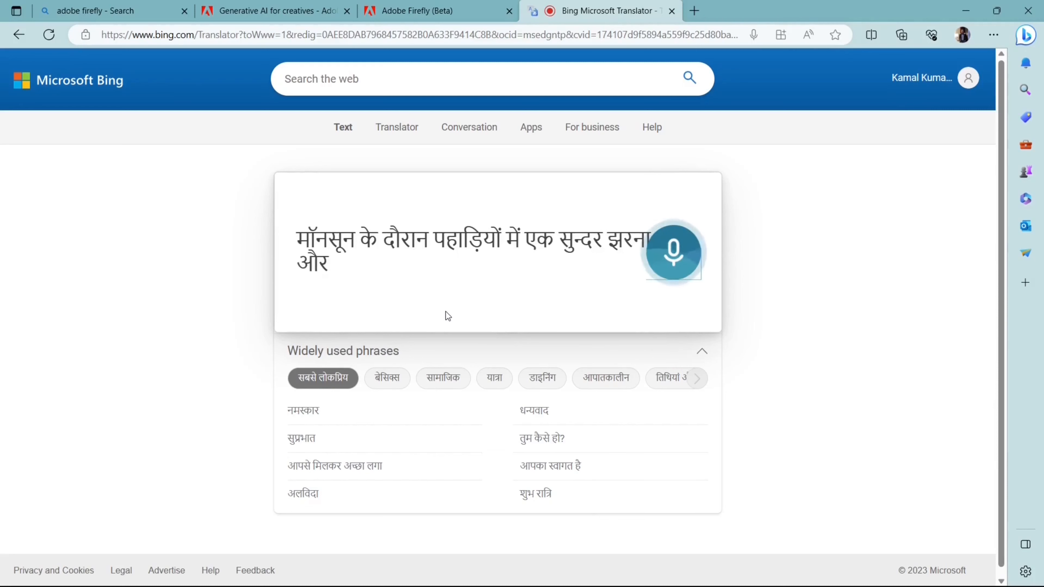
Use the dictated Hindi text as the Adobe Firefly prompt with the Photo content type and enlarge the fourth waterfall image.
{"action": "left_click_drag", "start_coordinate": [387, 275], "coordinate": [288, 231]}
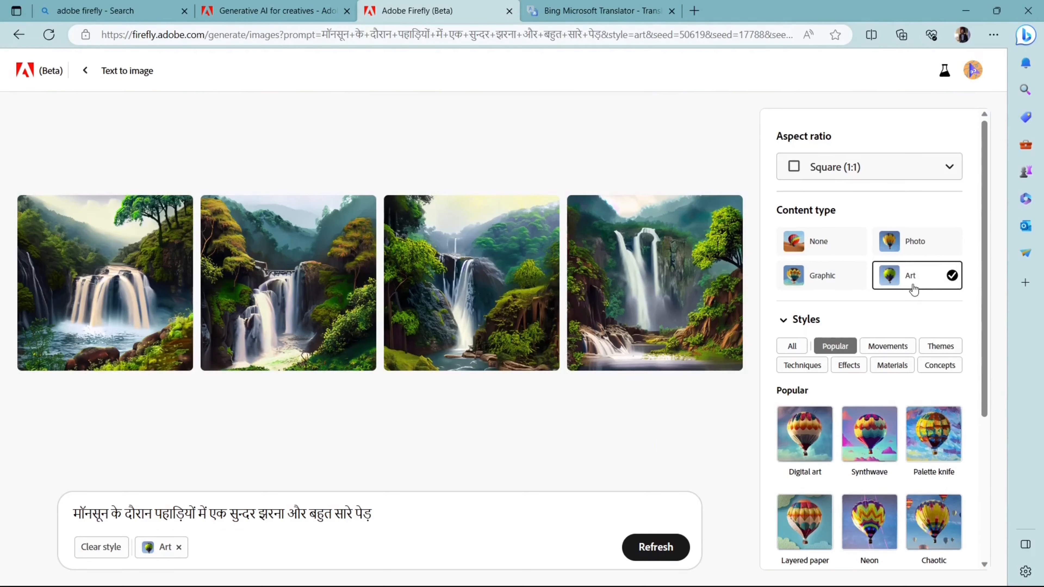
{"action": "left_click", "coordinate": [918, 250]}
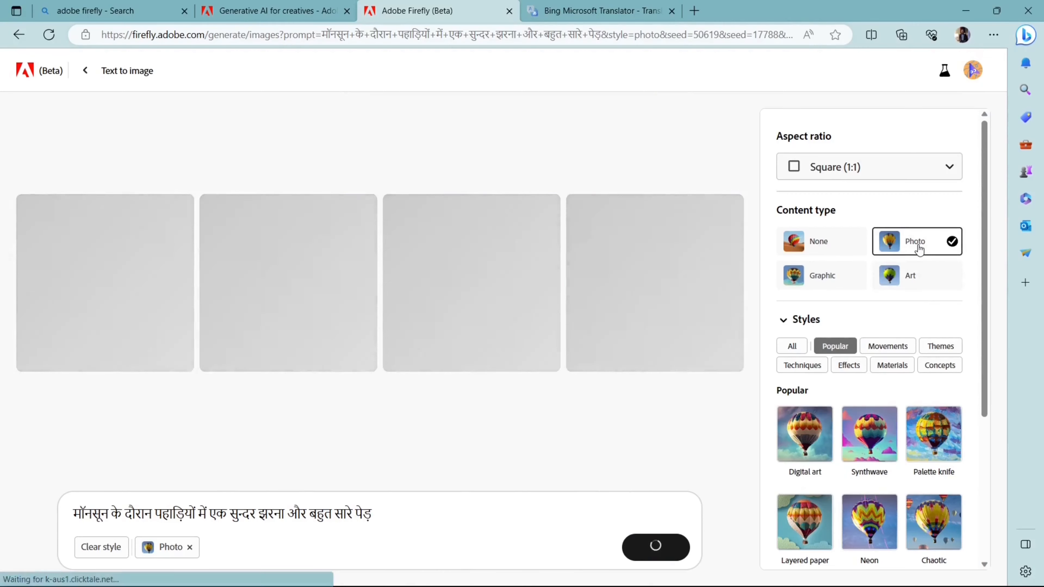
{"action": "left_click", "coordinate": [632, 283]}
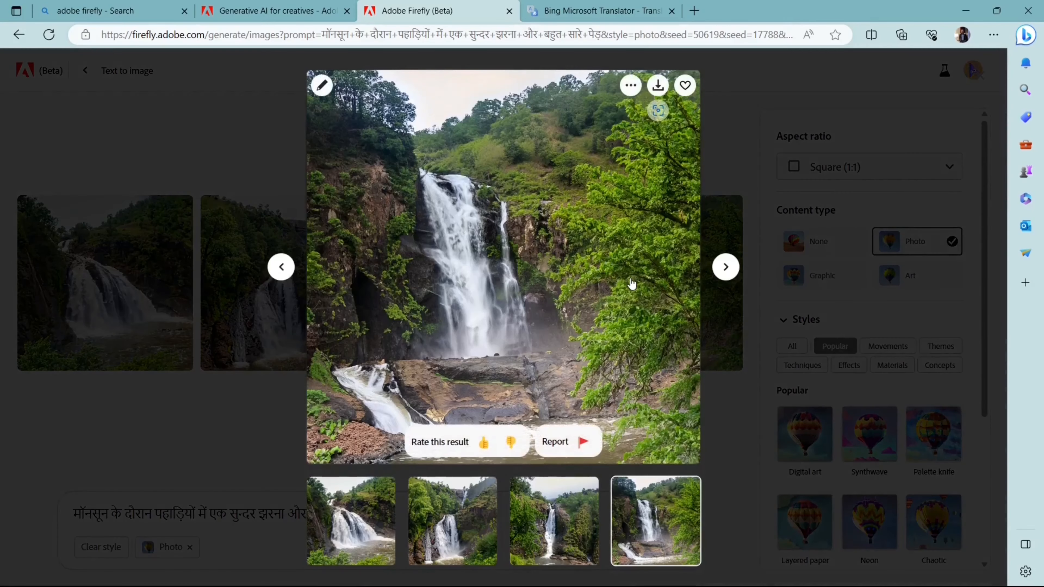
Save the enlarged fourth waterfall image to Favorites and continue with its submission to the Firefly gallery.
{"action": "left_click", "coordinate": [684, 85]}
{"action": "left_click", "coordinate": [631, 85]}
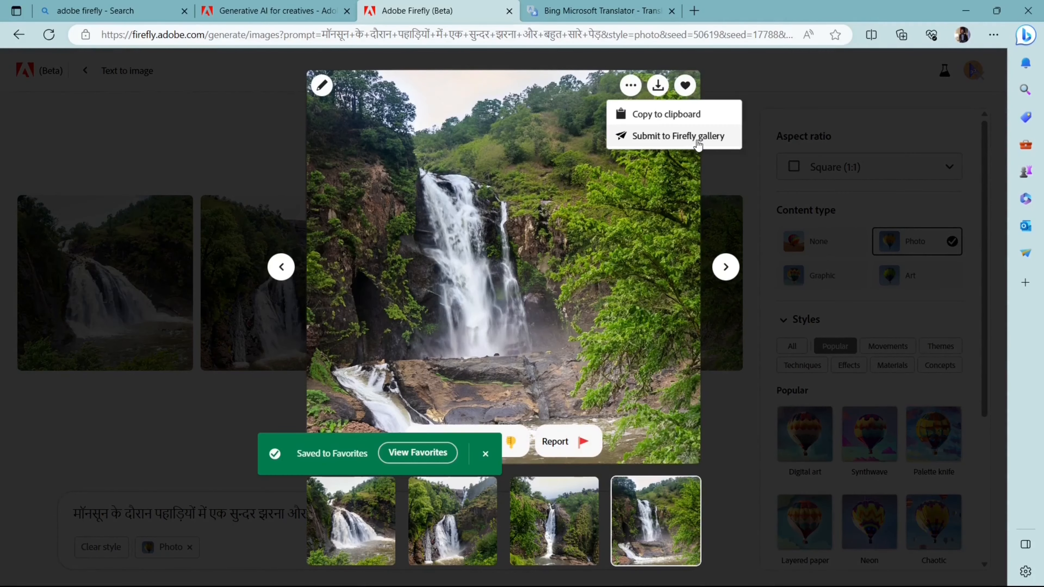
{"action": "left_click", "coordinate": [697, 144]}
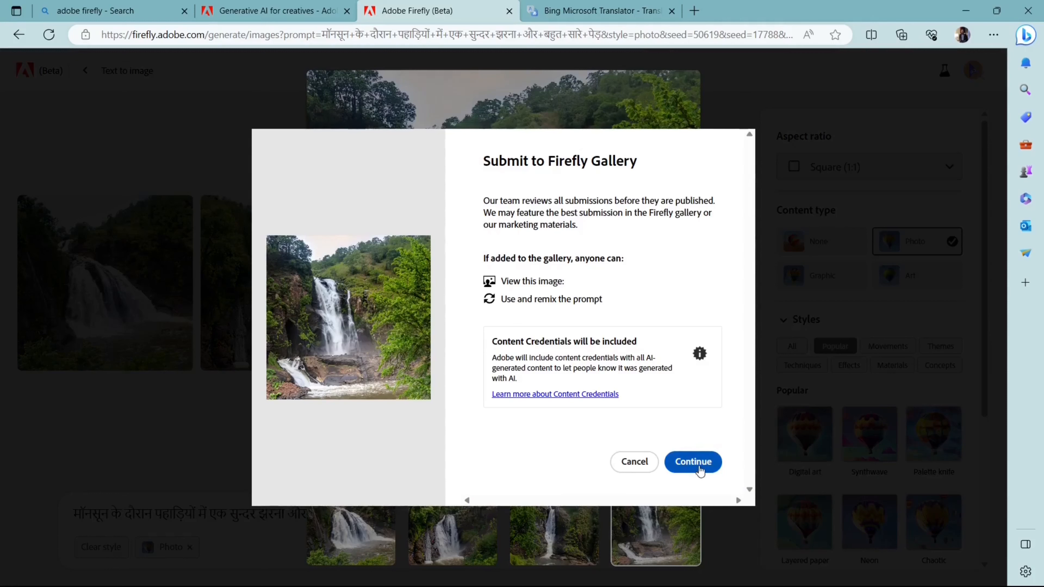
{"action": "left_click", "coordinate": [698, 467]}
Download the enlarged fourth waterfall image.
{"action": "left_click", "coordinate": [710, 94]}
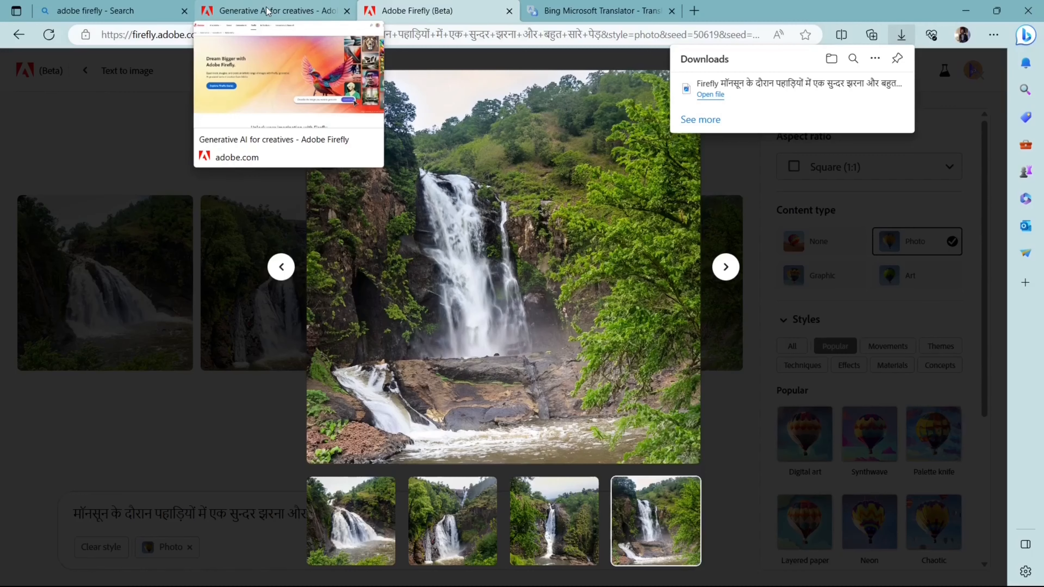
On the already open Adobe Firefly product page, expand the FAQ answer to "What if my prompt isn't accurately translated?".
{"action": "left_click", "coordinate": [267, 11]}
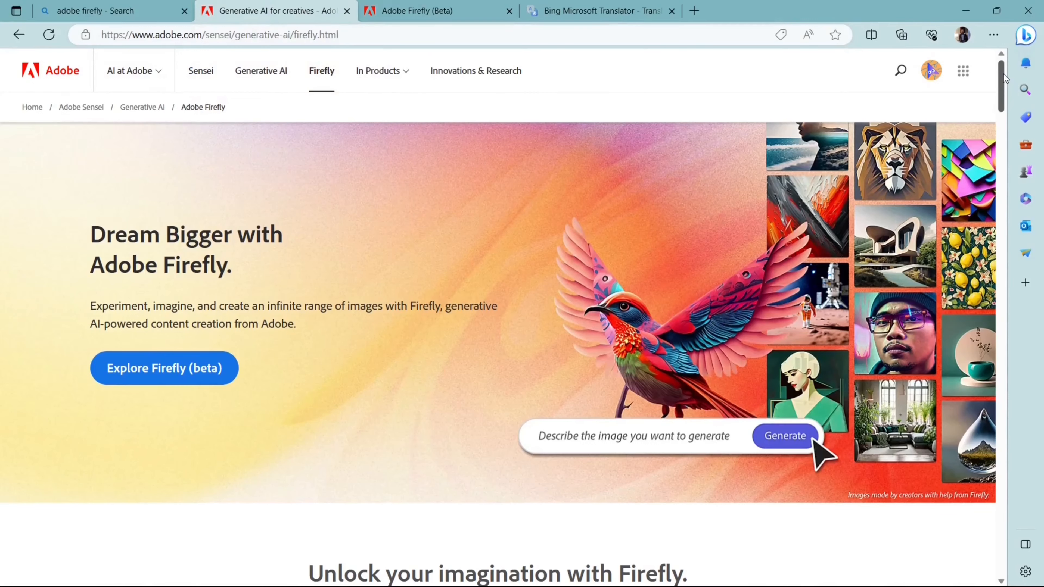
{"action": "left_click_drag", "start_coordinate": [1003, 74], "coordinate": [979, 369]}
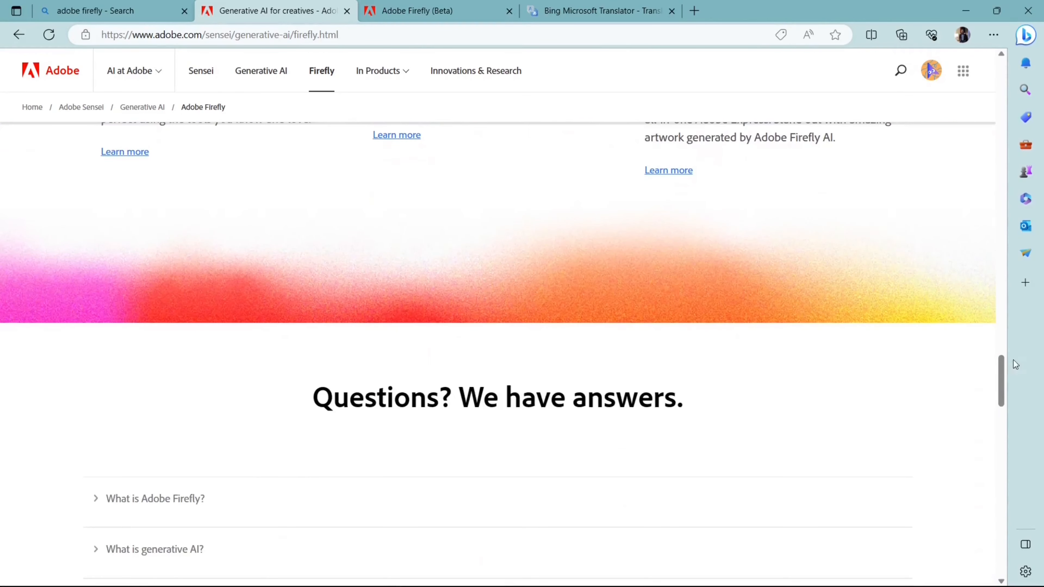
{"action": "left_click_drag", "start_coordinate": [999, 369], "coordinate": [1001, 388]}
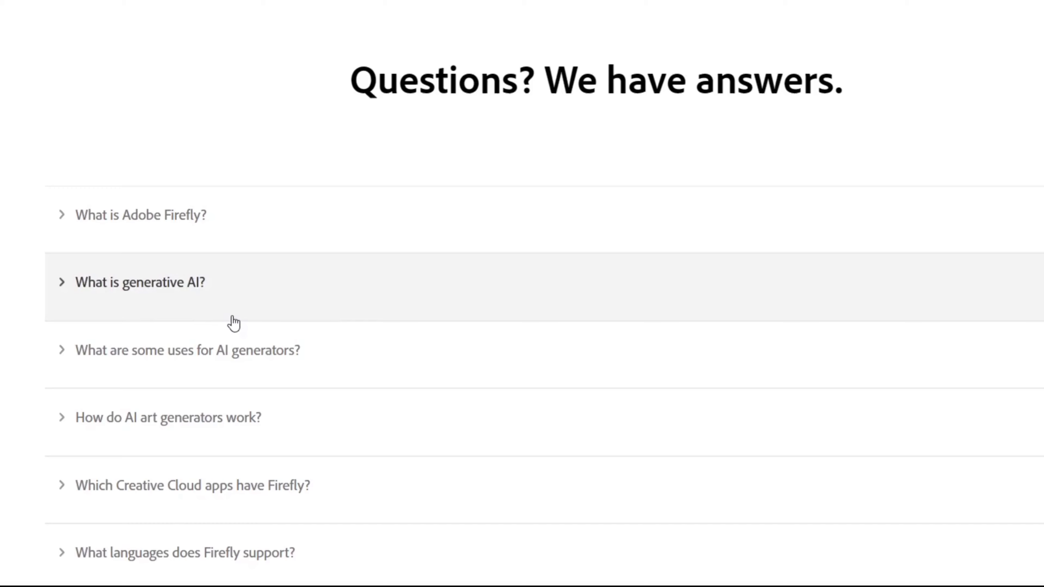
{"action": "scroll", "coordinate": [125, 374], "scroll_direction": "down", "scroll_amount": 5}
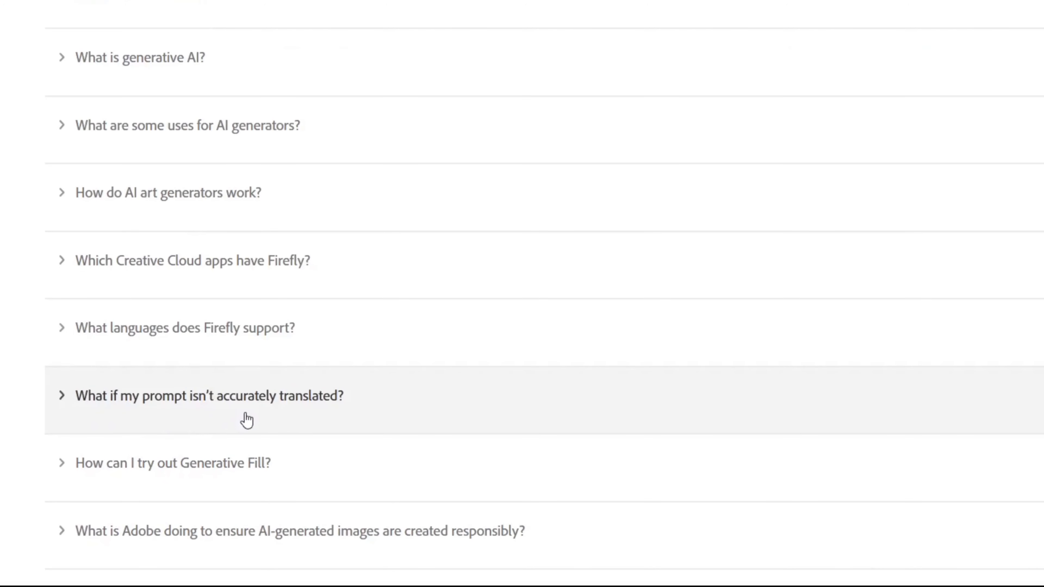
{"action": "left_click", "coordinate": [310, 404]}
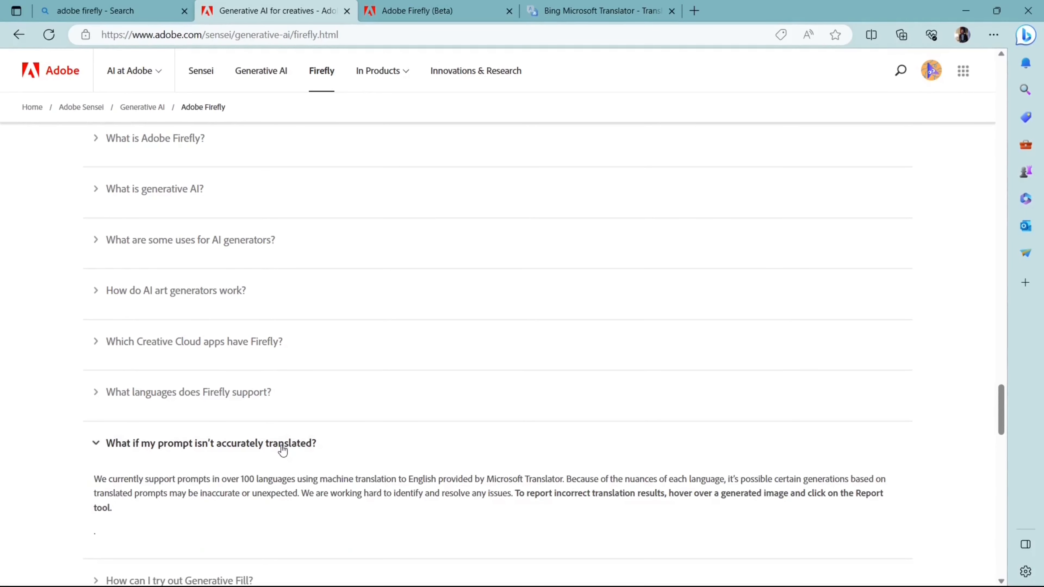